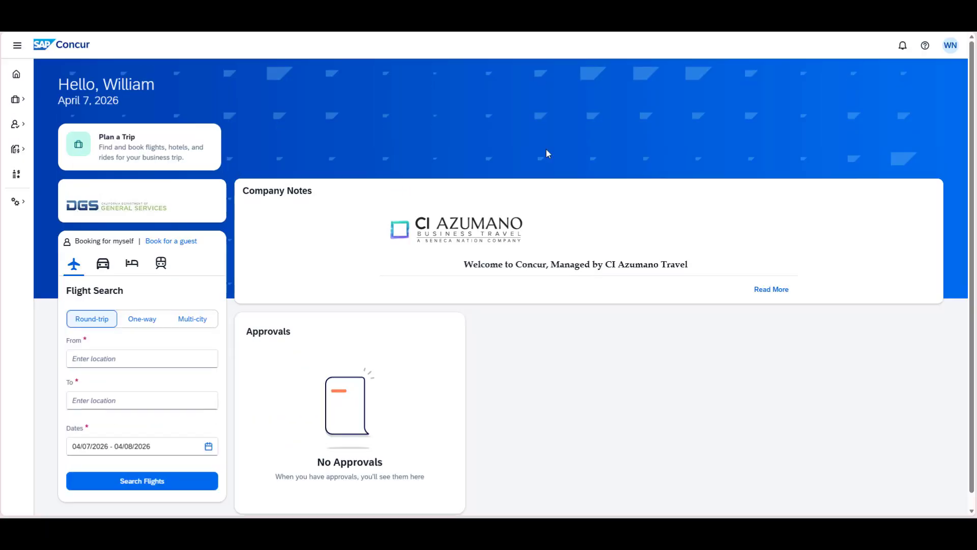
Start a hotel search with San Diego, CA, USA as the destination.
scroll(545, 148, "down", 3)
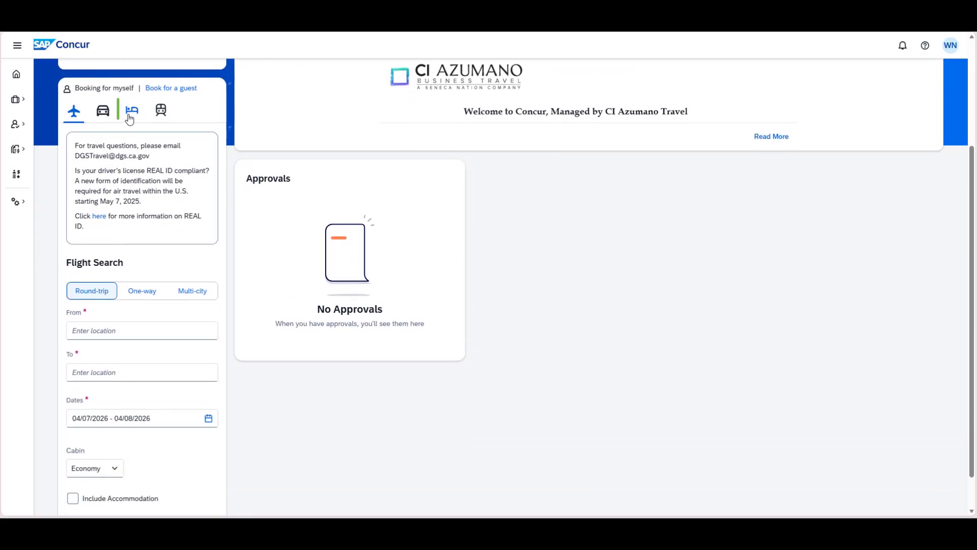
left_click(131, 117)
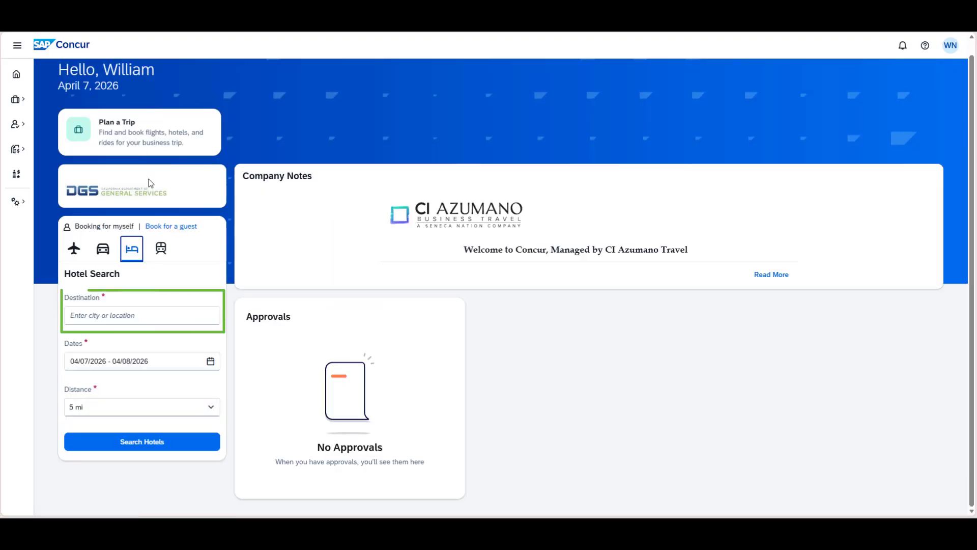
left_click(119, 317)
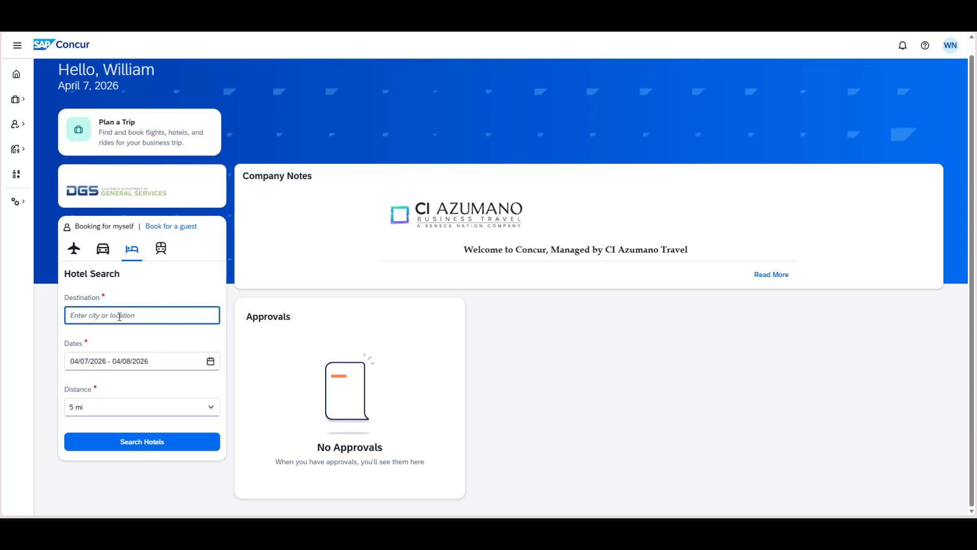
type("san diego")
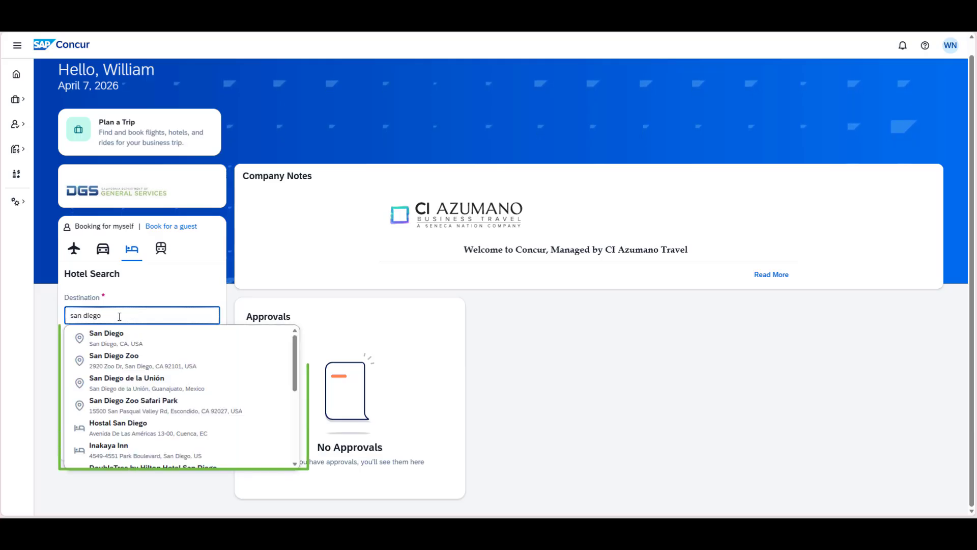
left_click(125, 344)
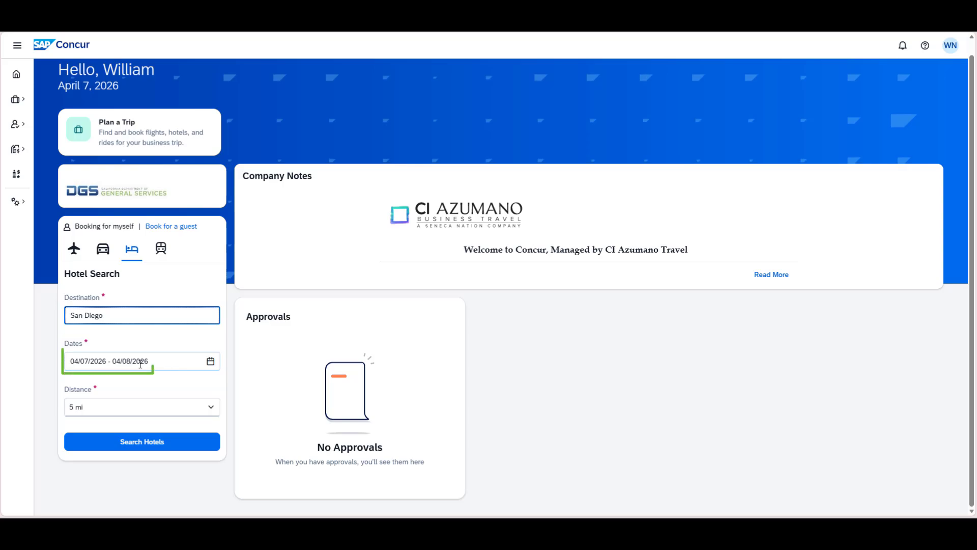
Enter 01/01/2027 as the date of the hotel search.
left_click_drag(173, 365, 39, 375)
type("01/0")
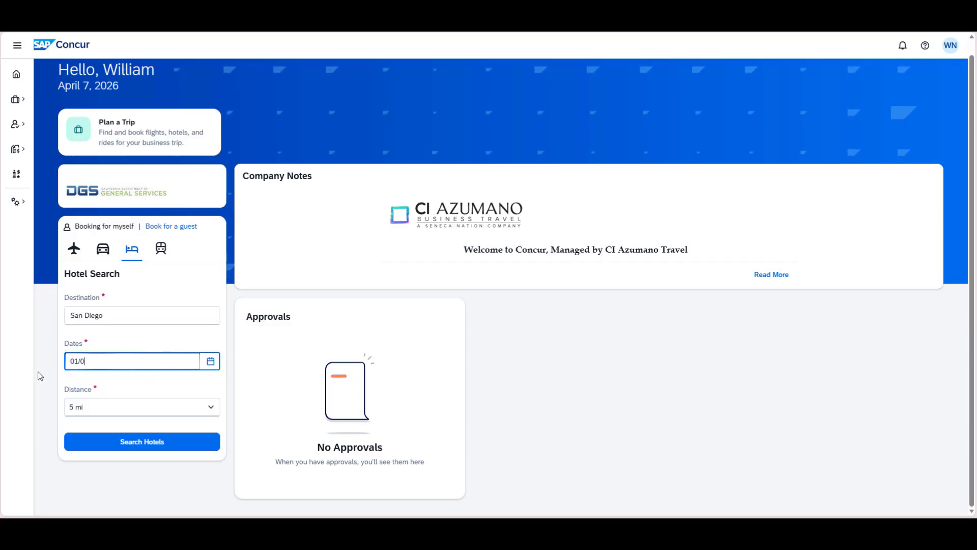
type("1/2027")
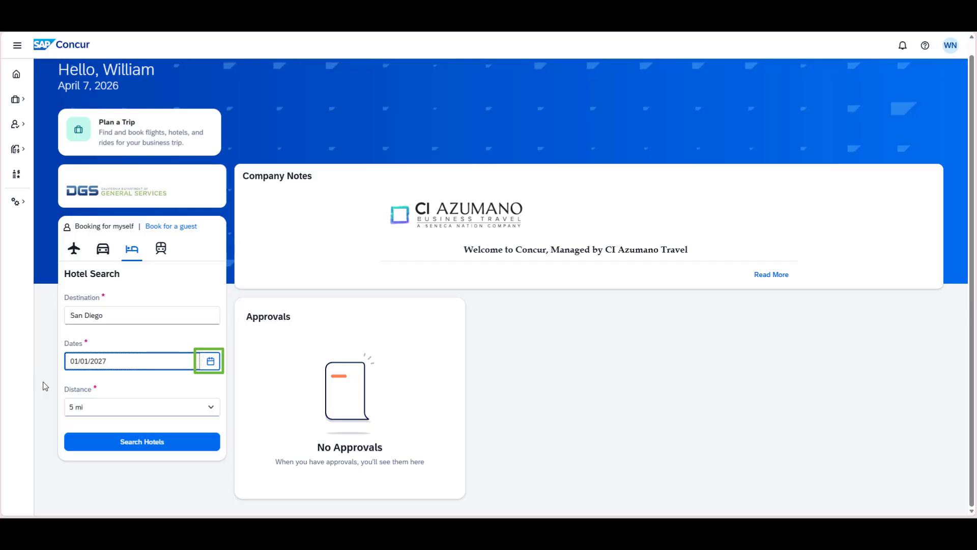
left_click(81, 380)
Set the stay dates to 09/21/2026 - 09/22/2026 and run the hotel search.
left_click(211, 361)
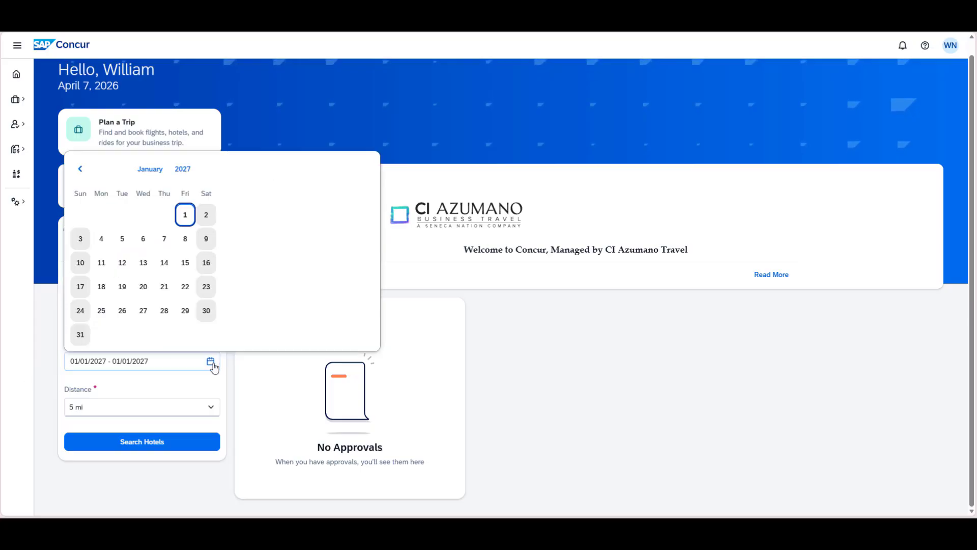
left_click(81, 169)
left_click(82, 169)
left_click(83, 170)
left_click(82, 170)
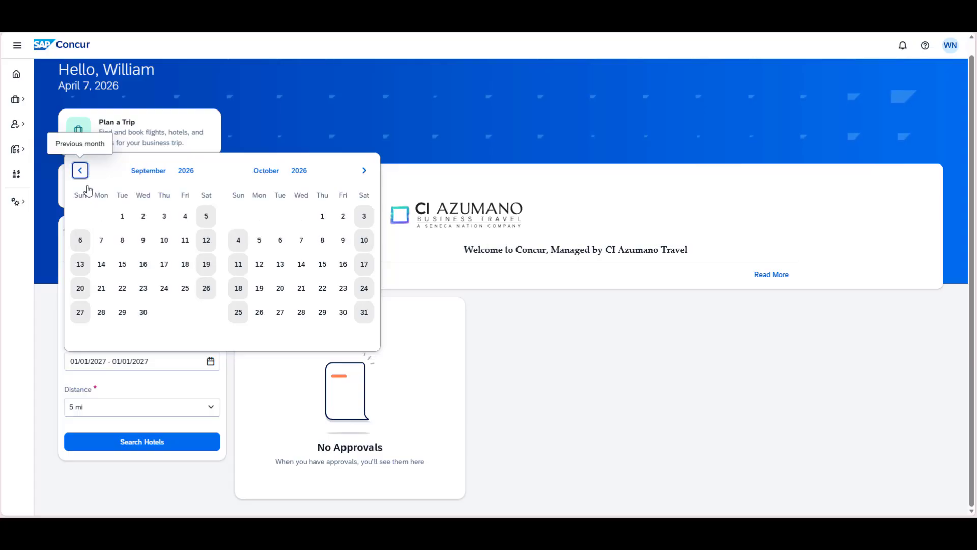
left_click(110, 295)
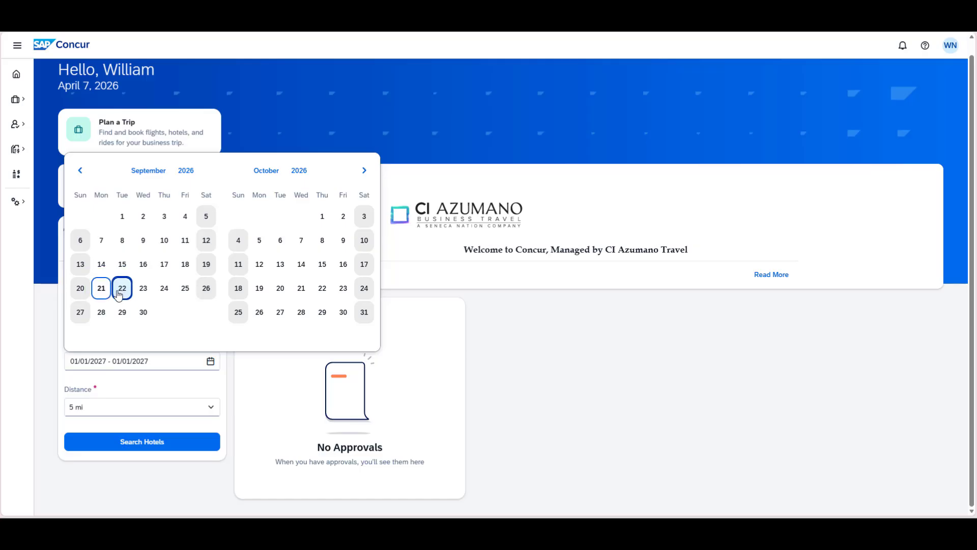
left_click(119, 295)
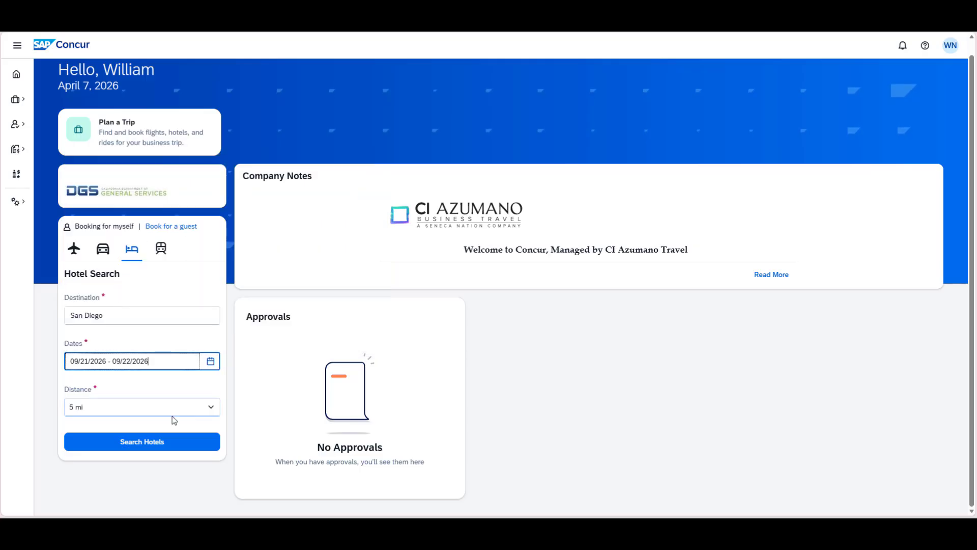
left_click(158, 441)
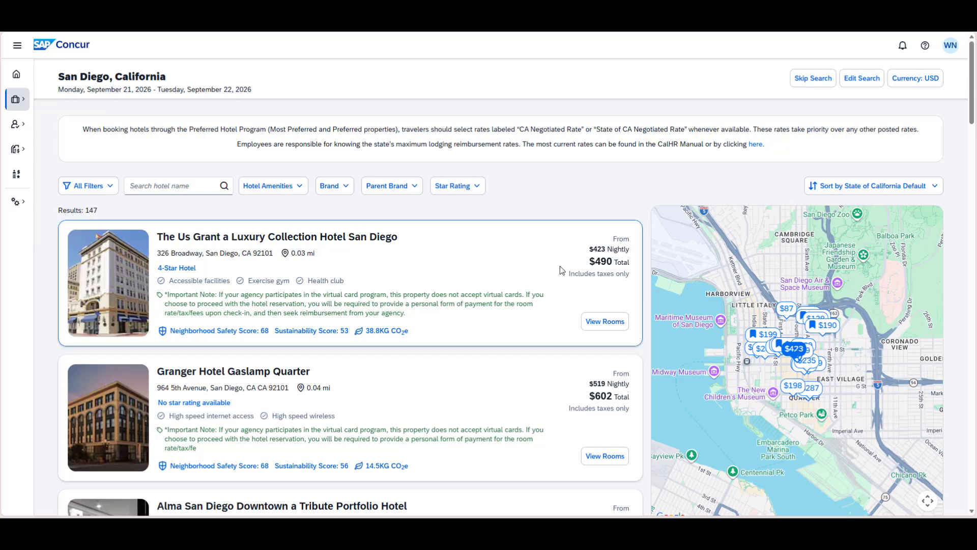
Filter the hotel results to the Hilton Garden Inn by Hilton brand and sort them by Preferred Level.
left_click(325, 193)
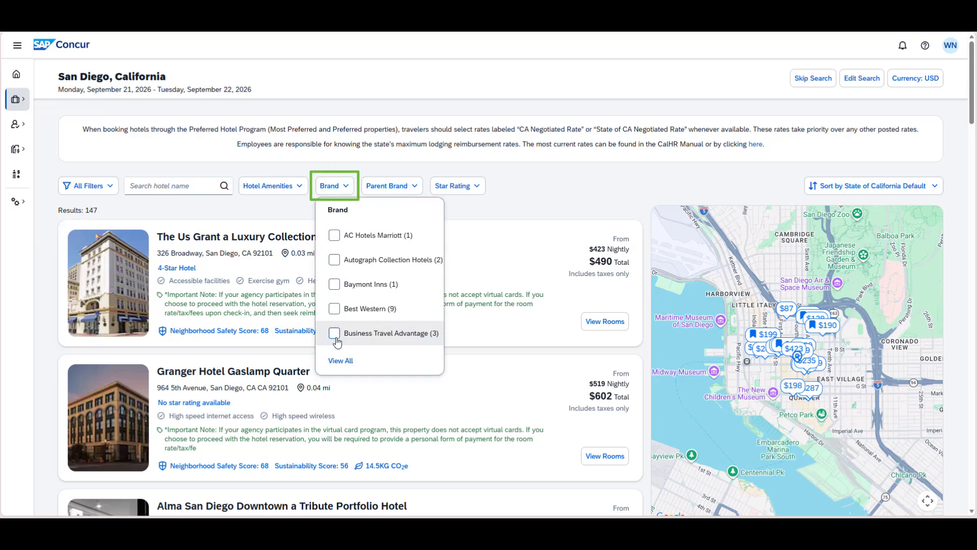
left_click(340, 360)
scroll(451, 305, "down", 5)
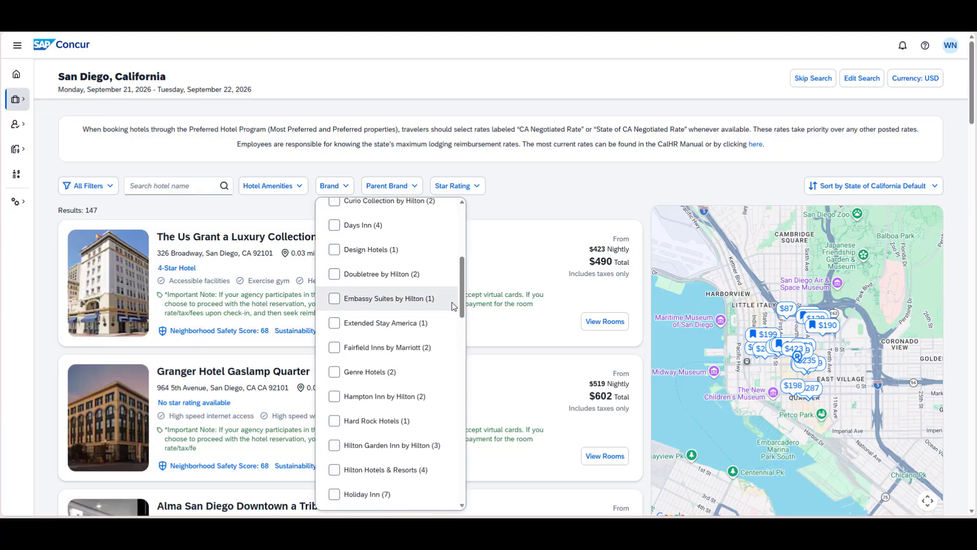
left_click(391, 445)
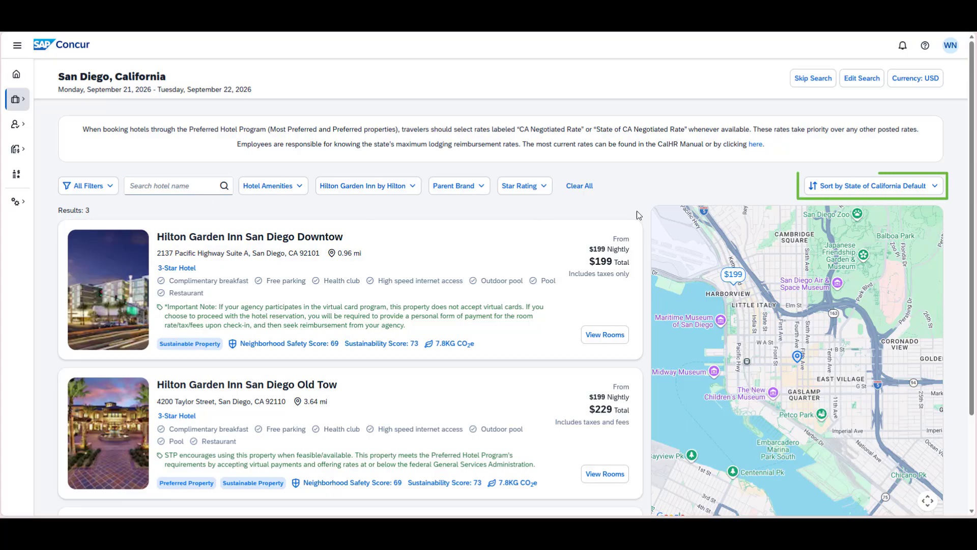
left_click(847, 190)
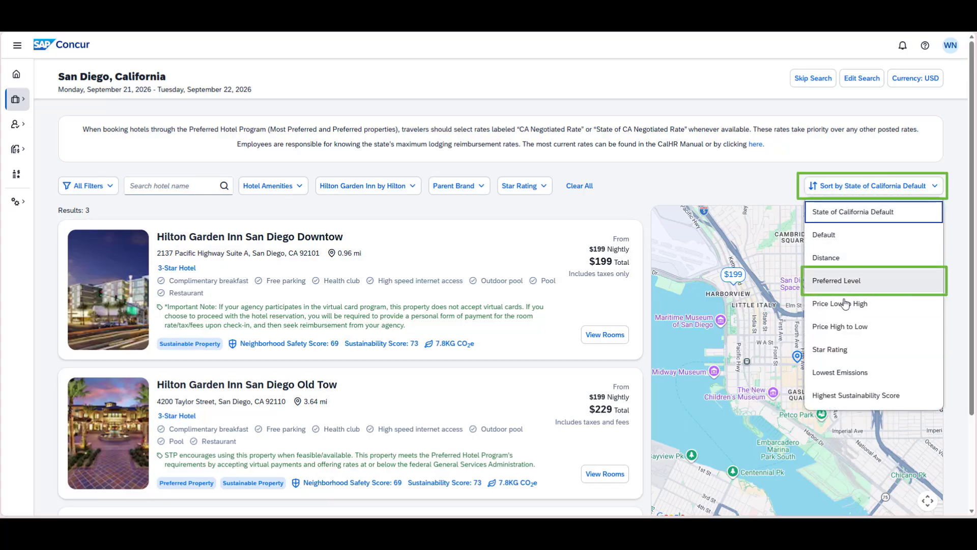
left_click(842, 282)
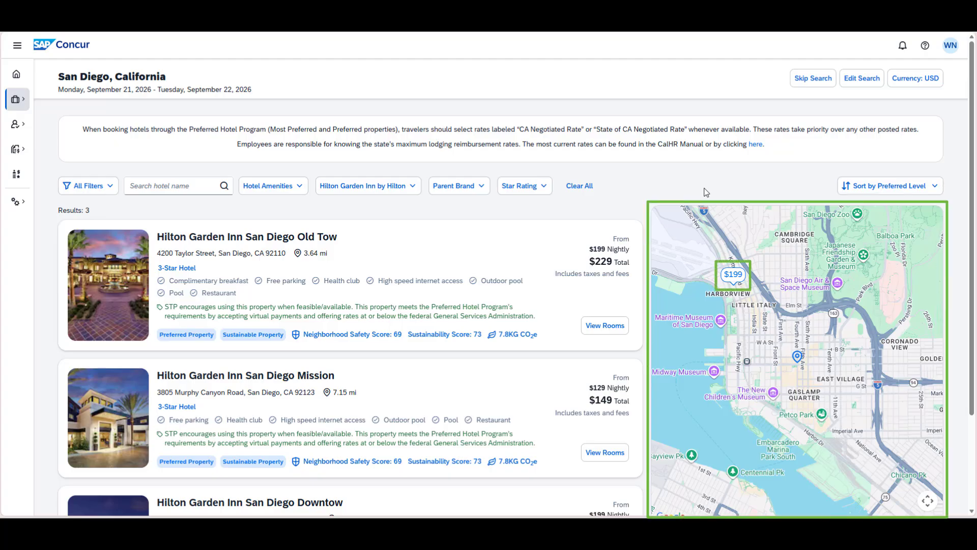
Check the hotel locations on the map and open the rooms of Hilton Garden Inn San Diego Old Tow.
left_click_drag(796, 305, 722, 419)
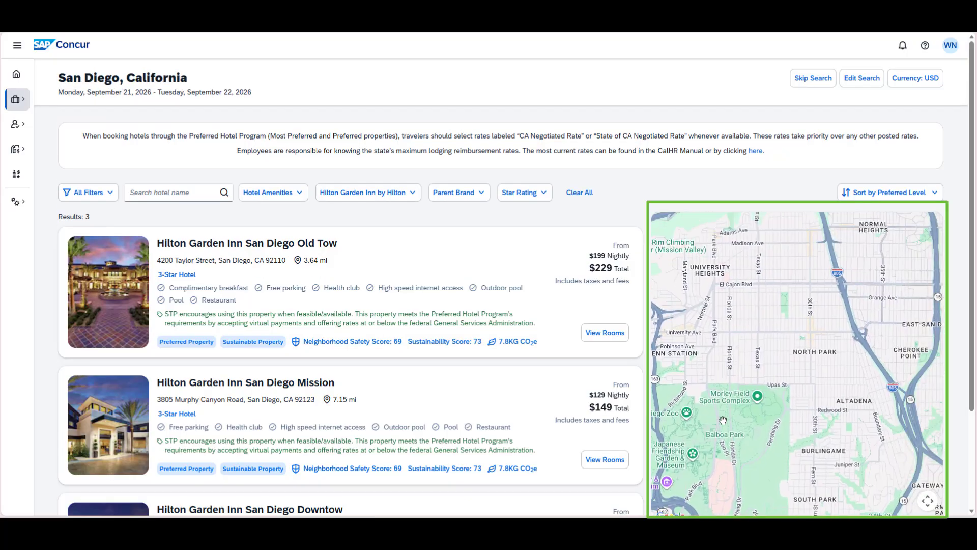
left_click_drag(682, 366, 855, 344)
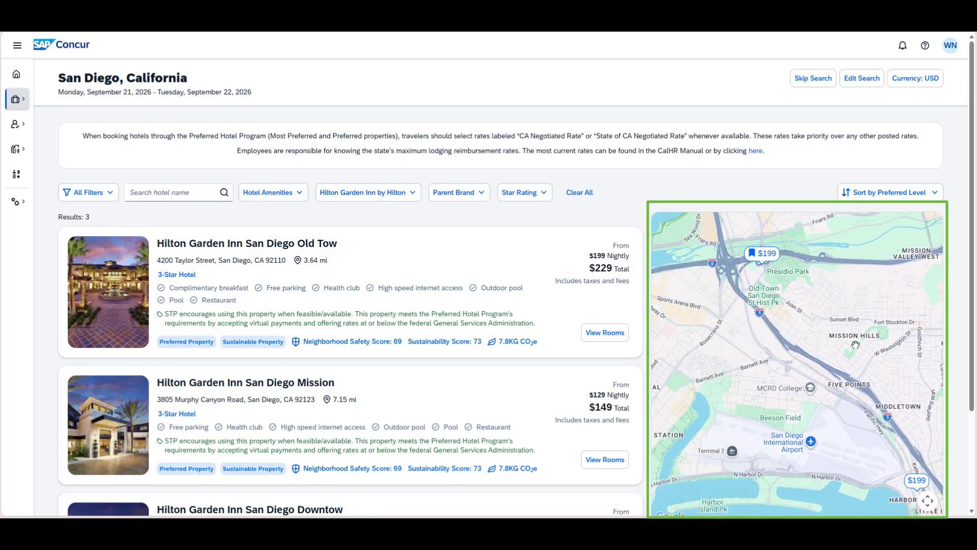
scroll(855, 345, "down", 3)
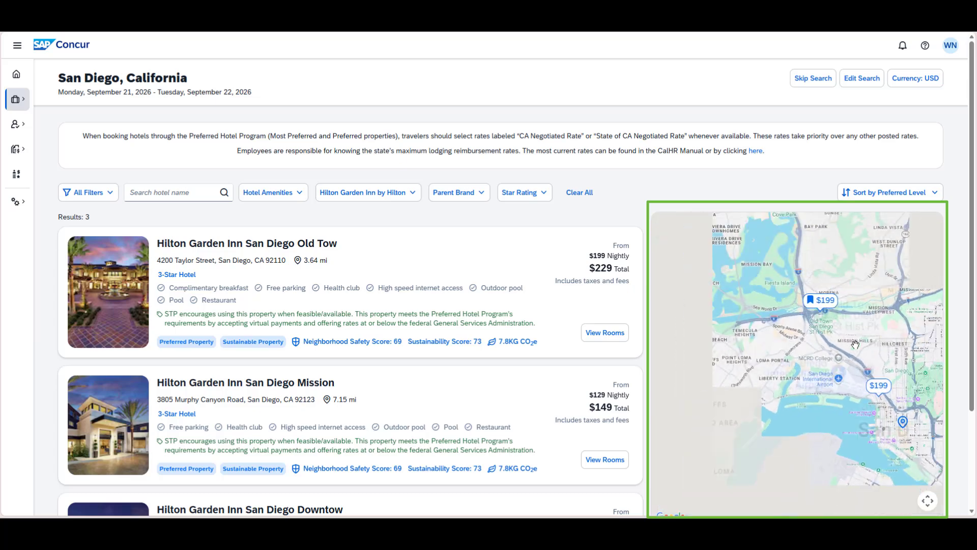
scroll(856, 344, "up", 3)
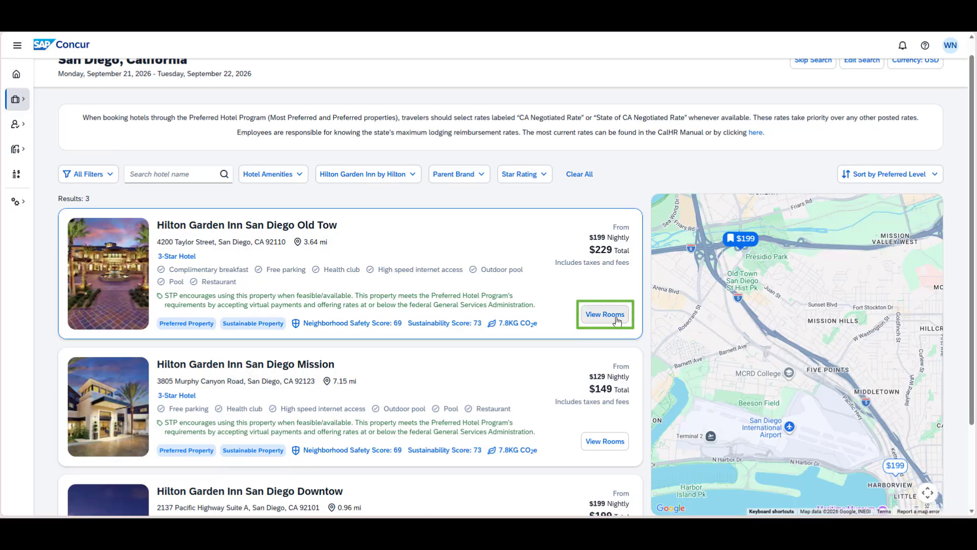
left_click(616, 316)
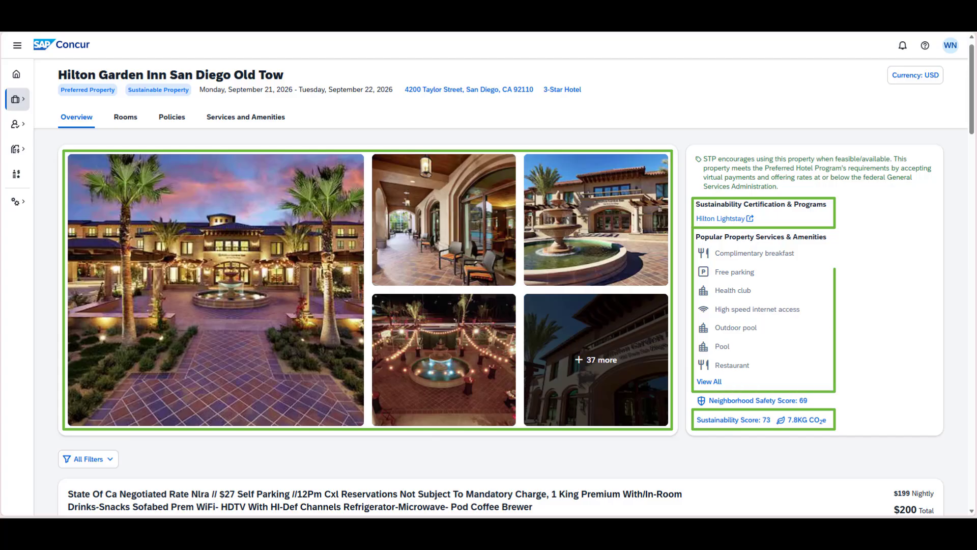
Filter the hotel's room rates to the Negotiated rate type.
scroll(667, 316, "down", 1)
scroll(668, 316, "down", 3)
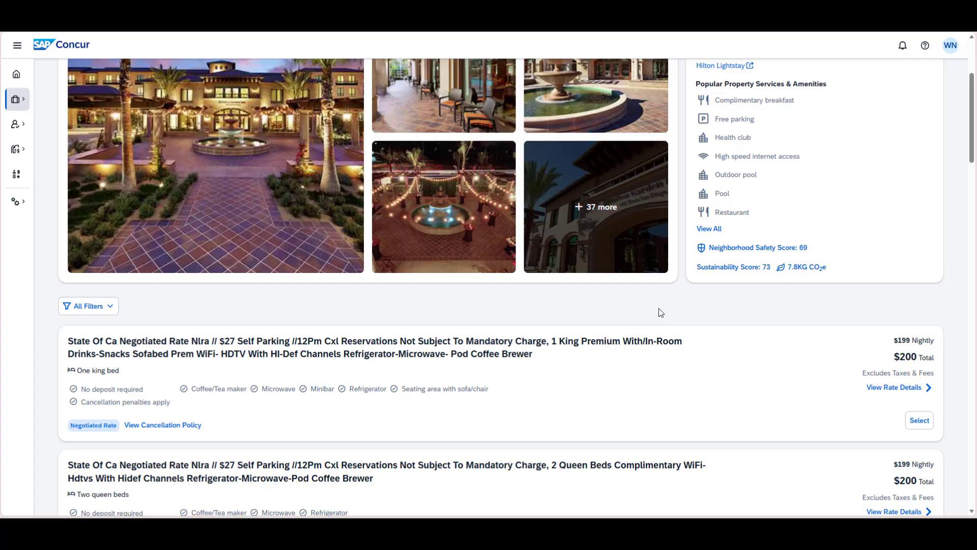
scroll(661, 313, "down", 2)
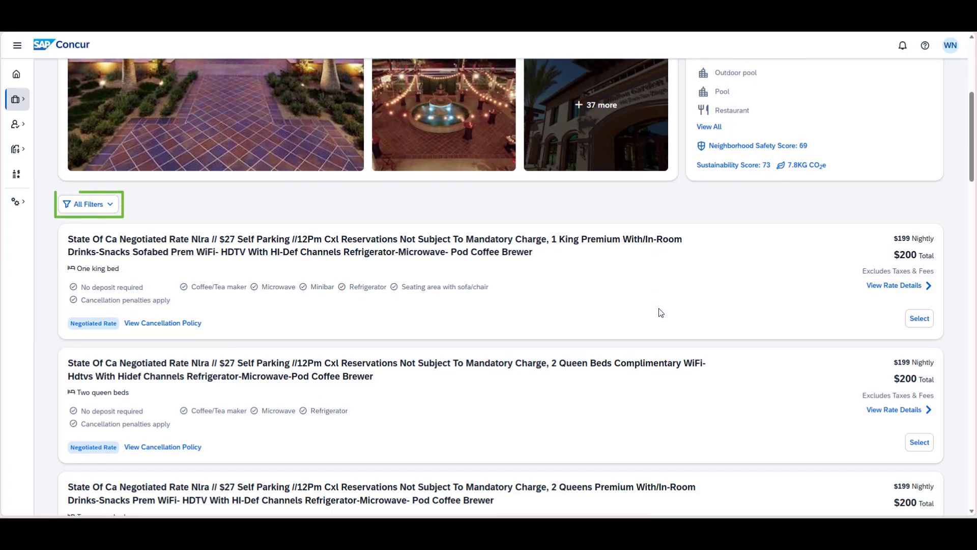
left_click(89, 204)
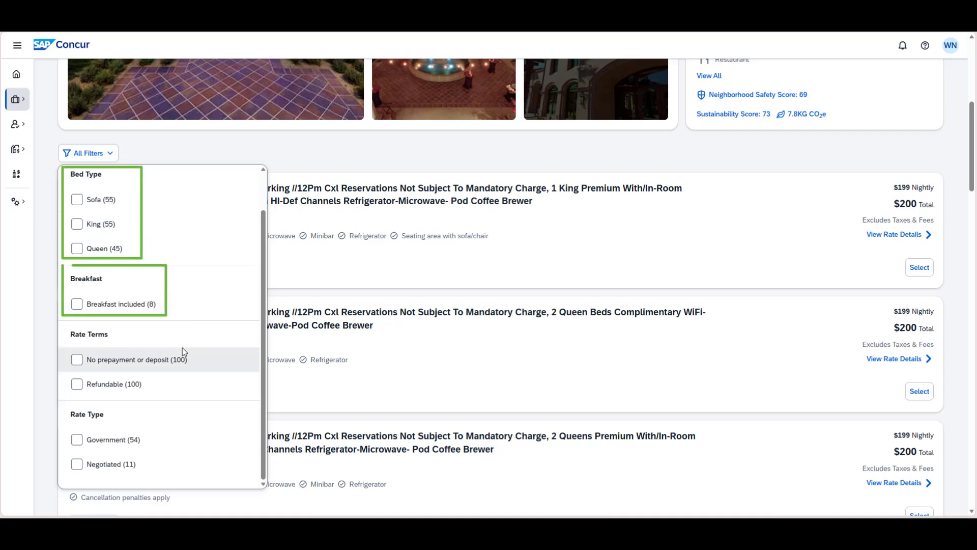
scroll(182, 347, "down", 1)
left_click(122, 412)
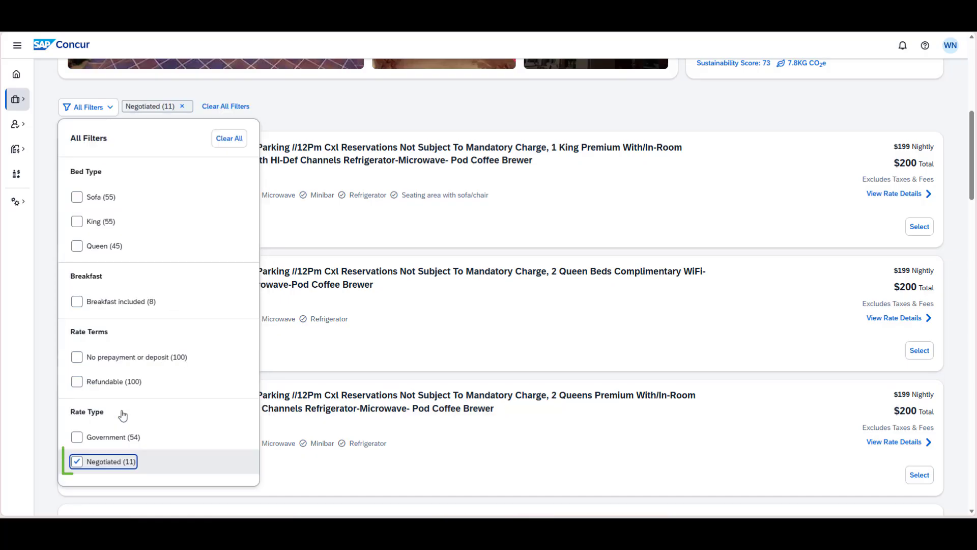
left_click(405, 113)
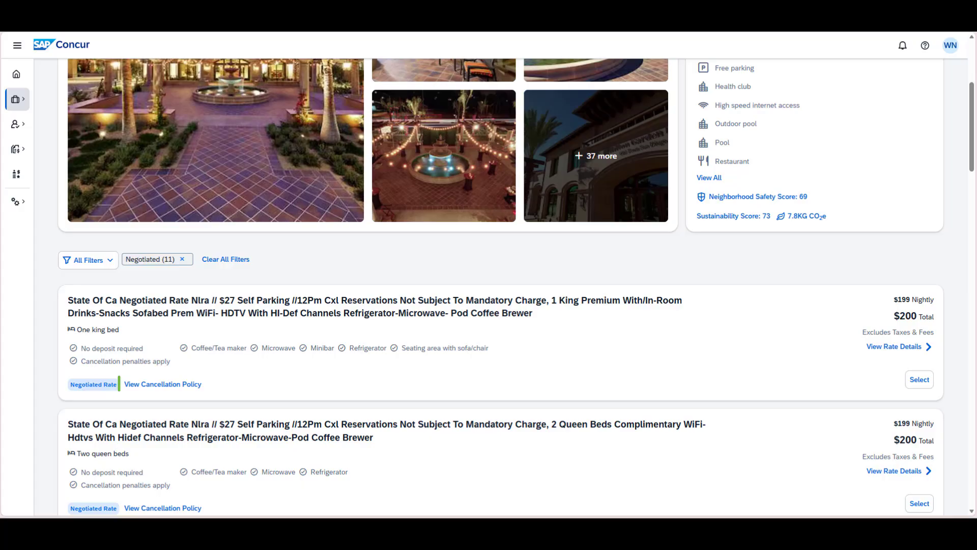
View the cancellation policy of the State of CA negotiated 1 King Premium rate and select that room for booking.
left_click(158, 385)
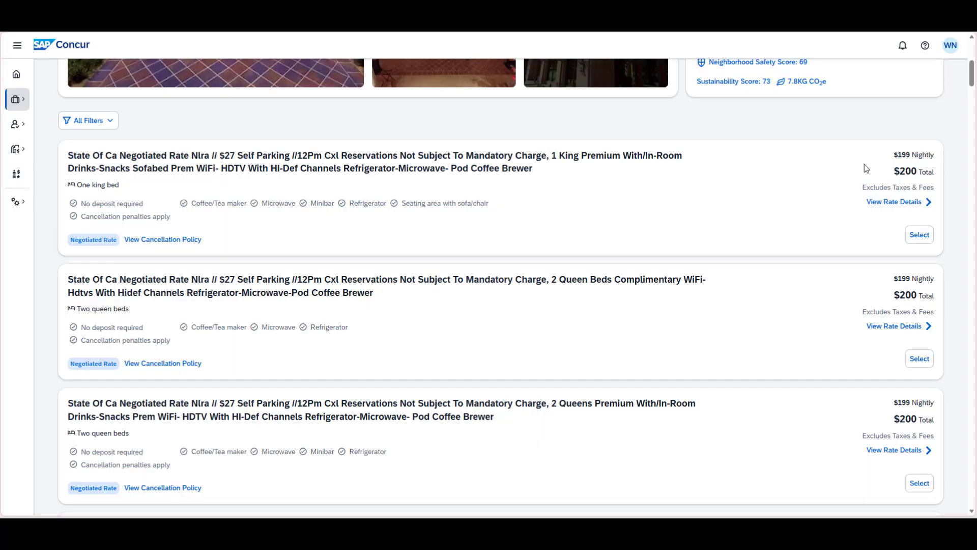
left_click(919, 235)
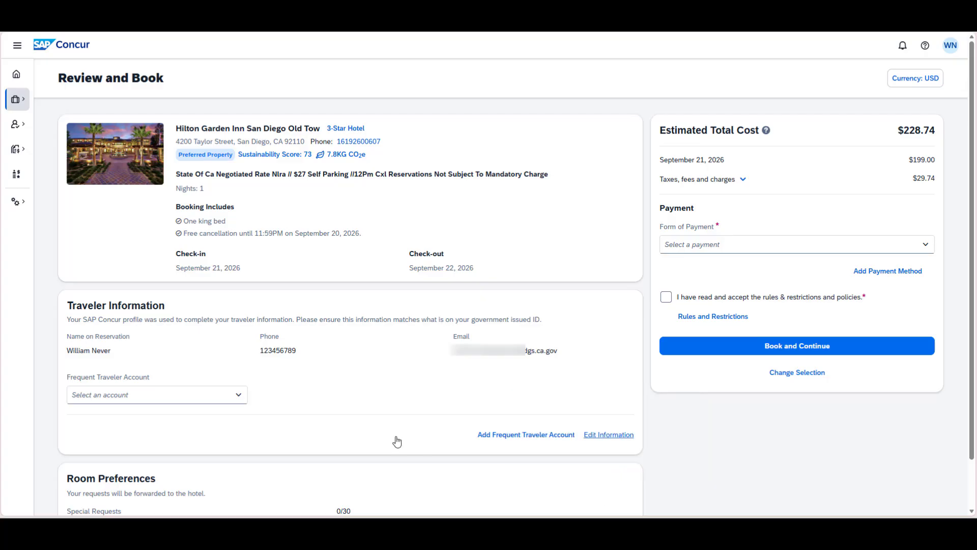
Add the Hilton (Chain) (EH) hotel program as a frequent traveler account and enter its guest number.
left_click(237, 397)
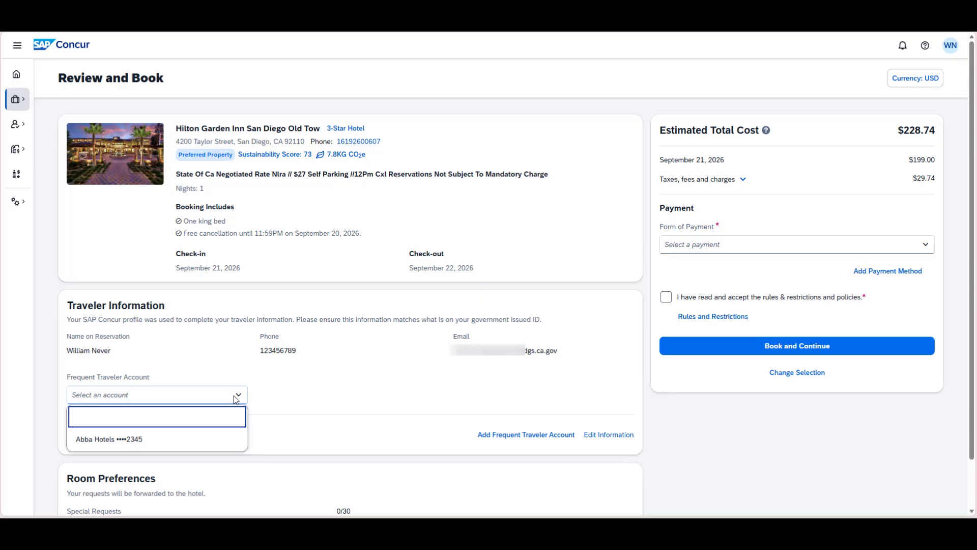
left_click(233, 395)
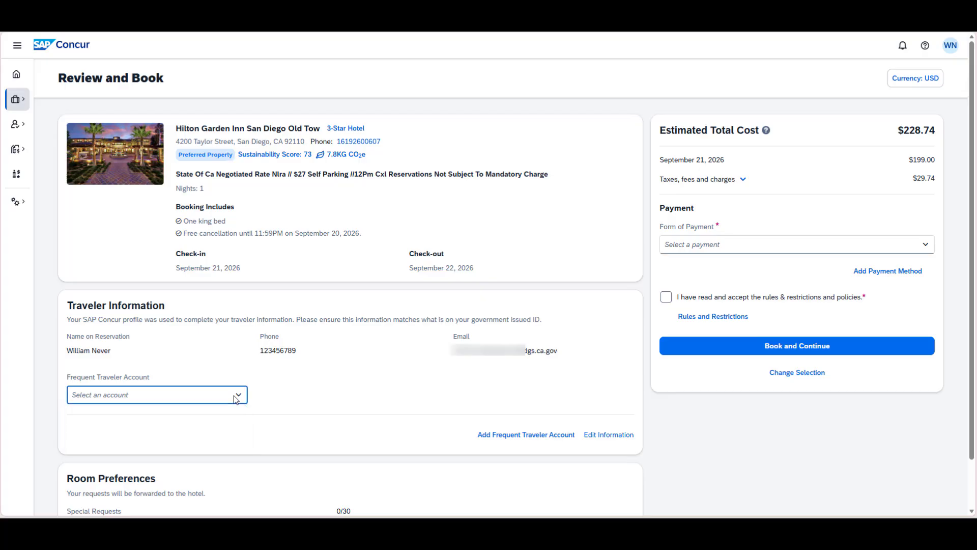
left_click(502, 441)
left_click(377, 178)
left_click(350, 271)
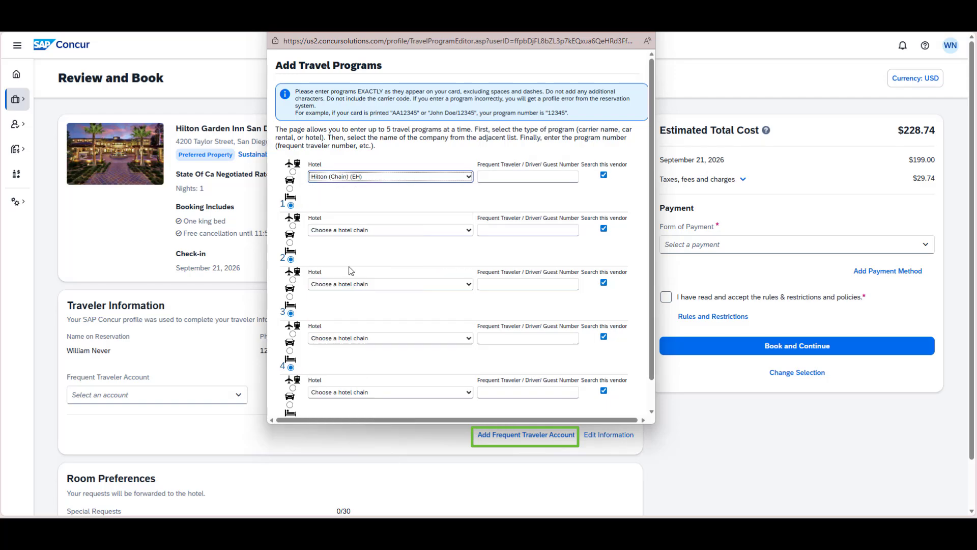
left_click(528, 178)
type("123456789")
Enter "Extra pillows." as the special request and choose the Hilton Honors frequent traveler account for the reservation.
scroll(458, 254, "down", 1)
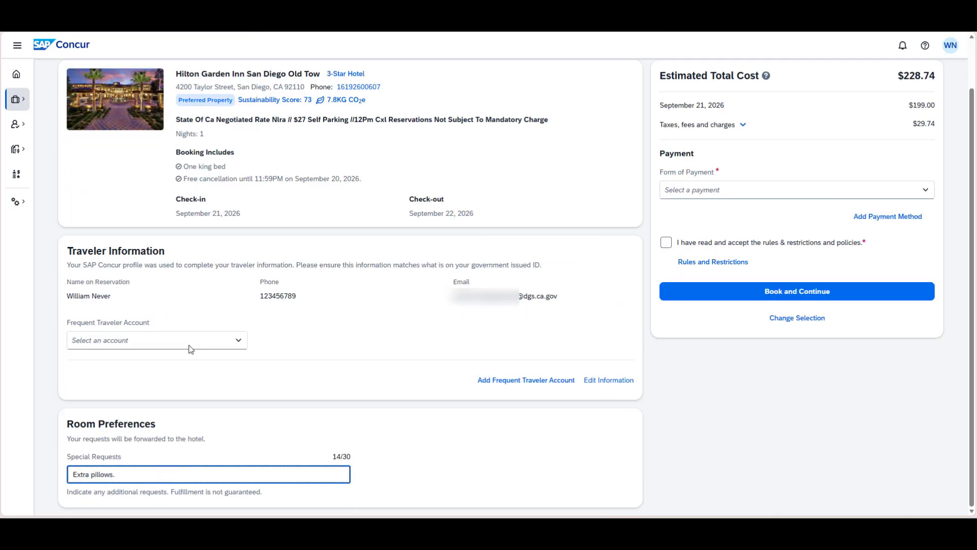
left_click(194, 339)
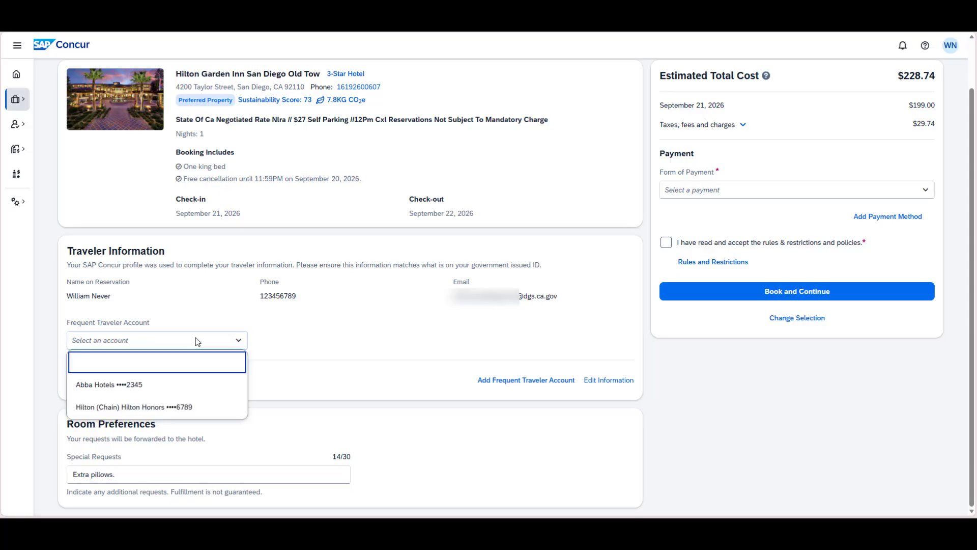
left_click(178, 410)
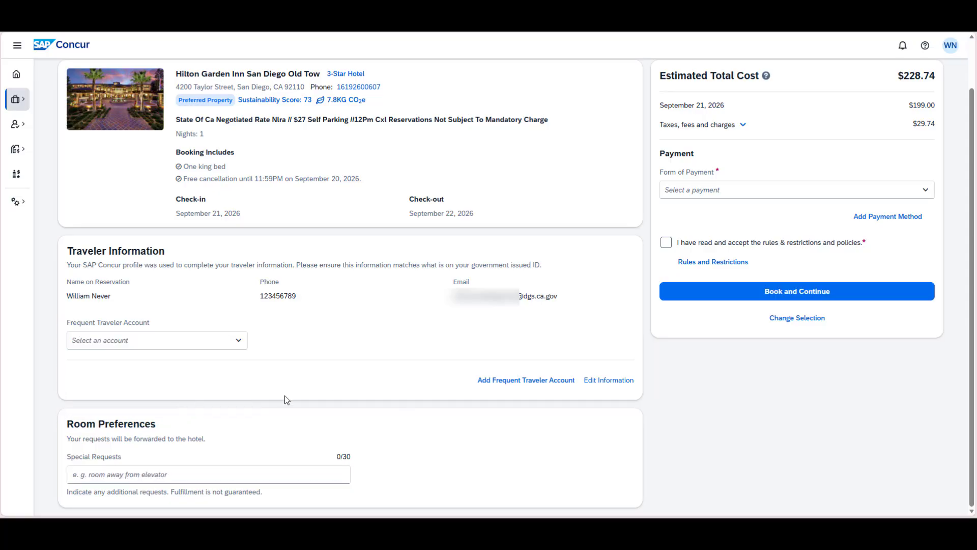
Fill in the room preferences' special request with "Extra pillows.".
left_click(206, 474)
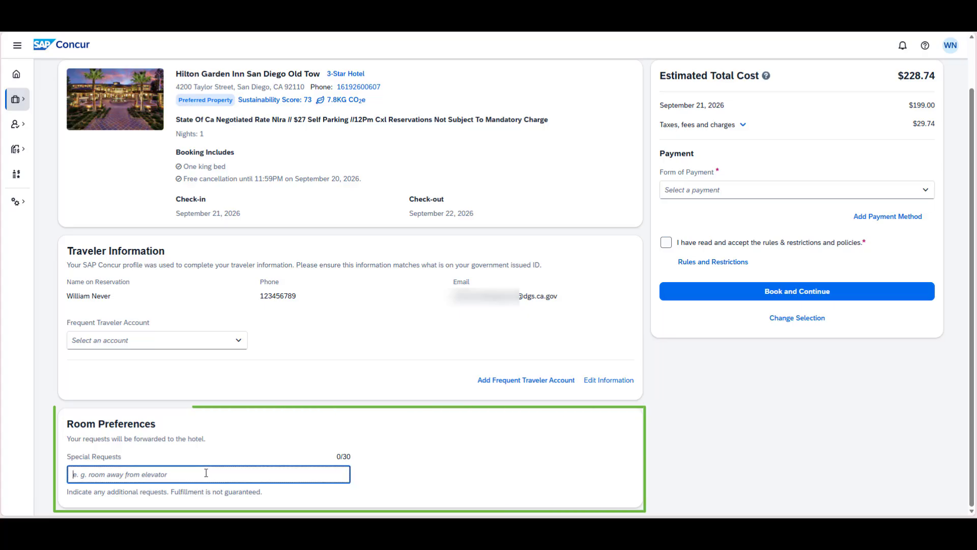
type("Extra pillows.")
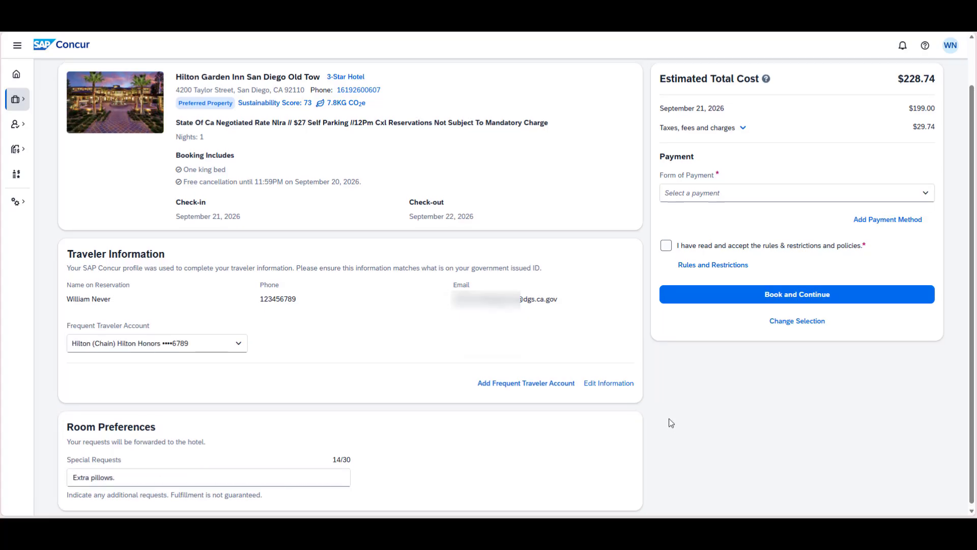
Check the breakdown of taxes, fees and charges, and select Virtual Payment as the form of payment.
scroll(743, 181, "up", 2)
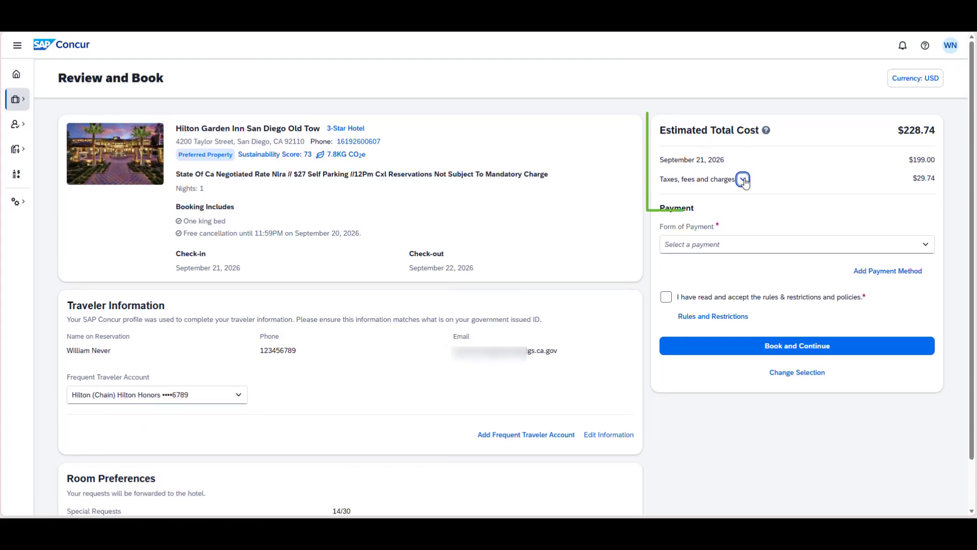
left_click(743, 179)
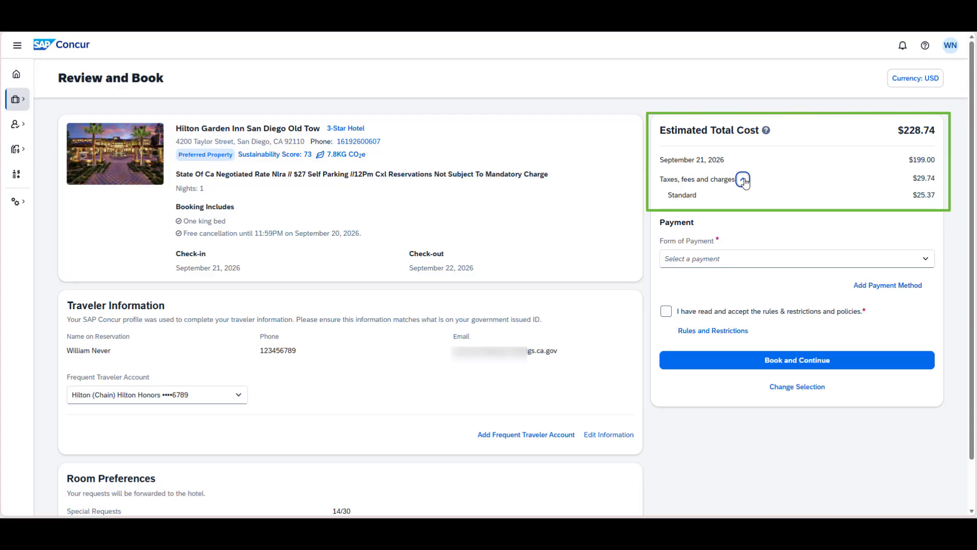
left_click(743, 180)
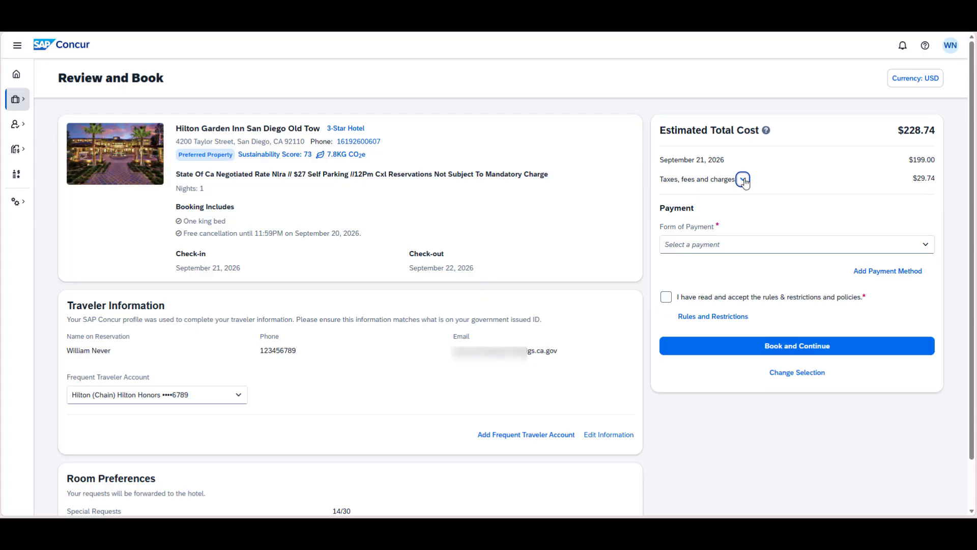
left_click(758, 245)
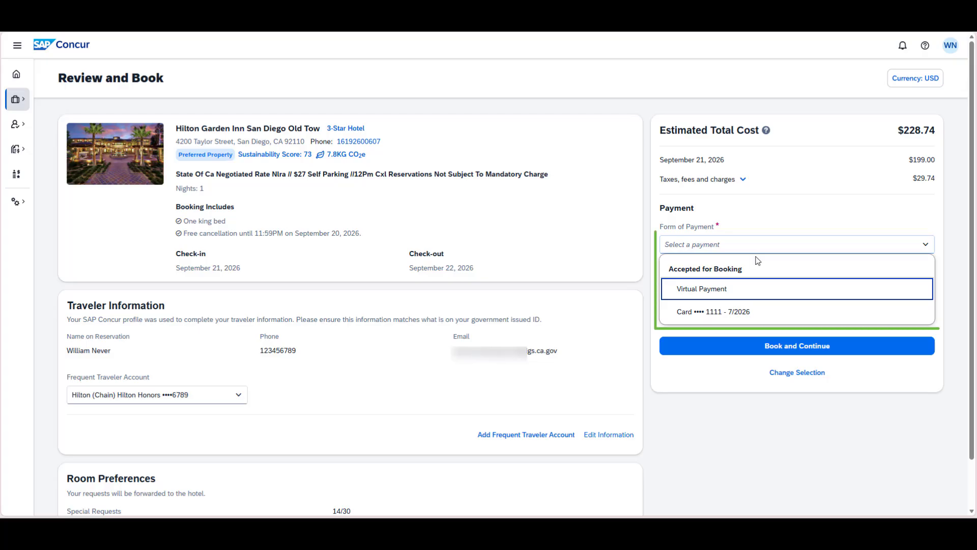
left_click(741, 288)
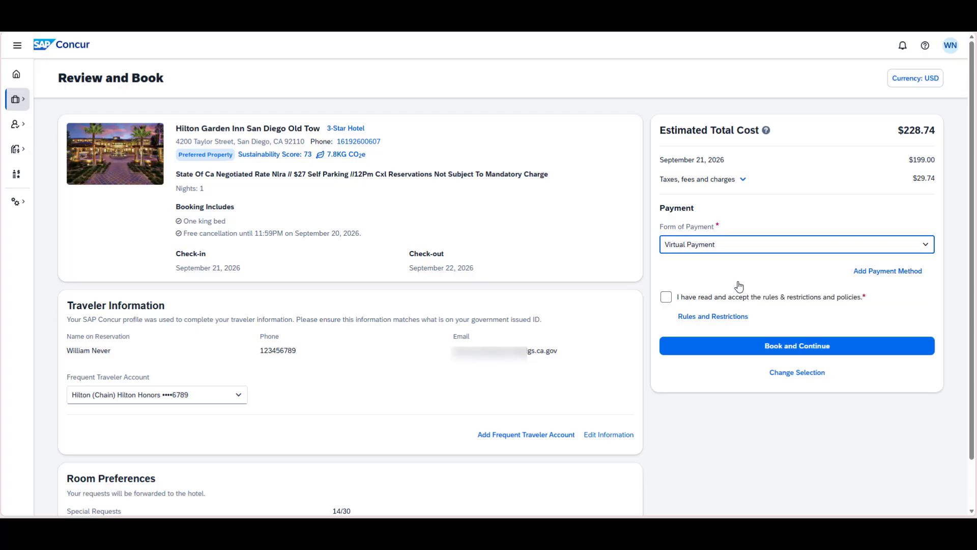
Review the rate rules and restrictions, accept them, and book the hotel room.
left_click(717, 319)
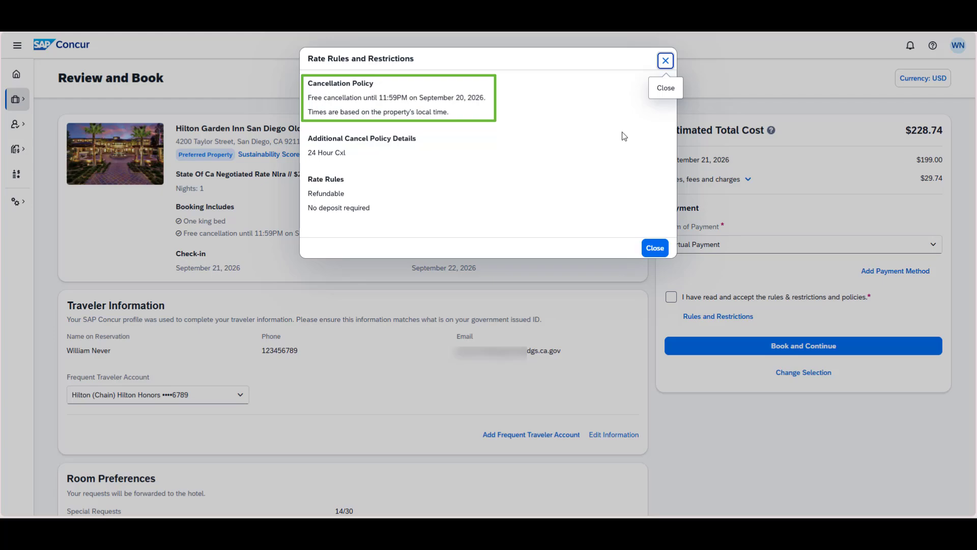
left_click(666, 61)
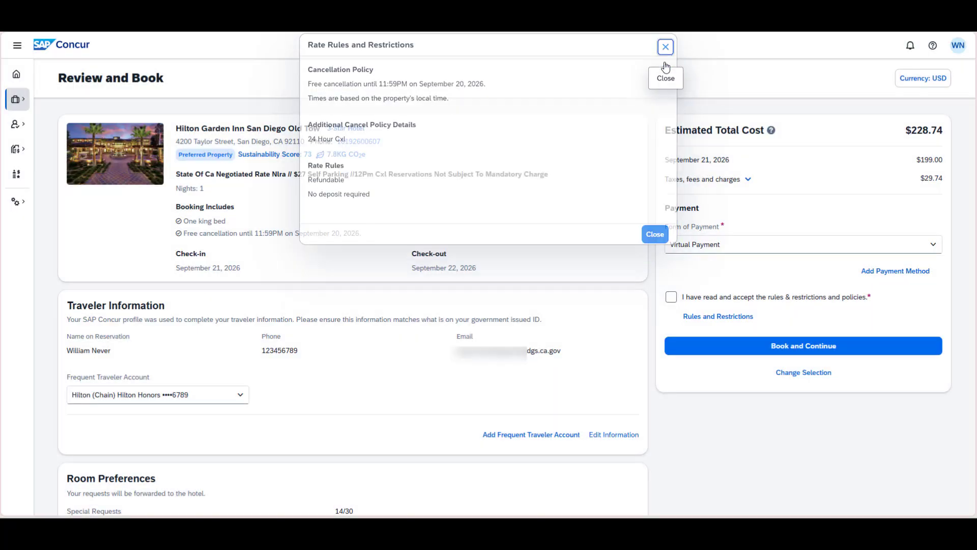
left_click(666, 296)
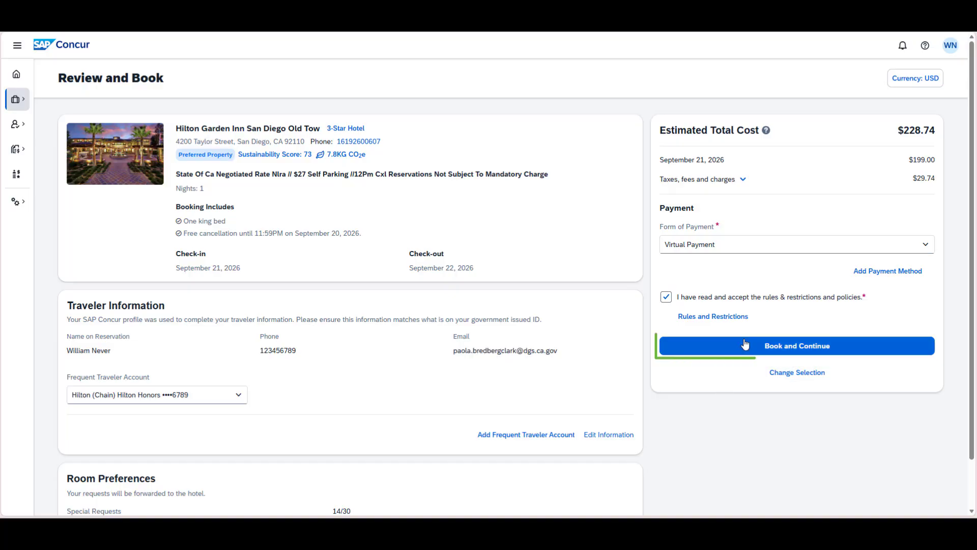
left_click(764, 346)
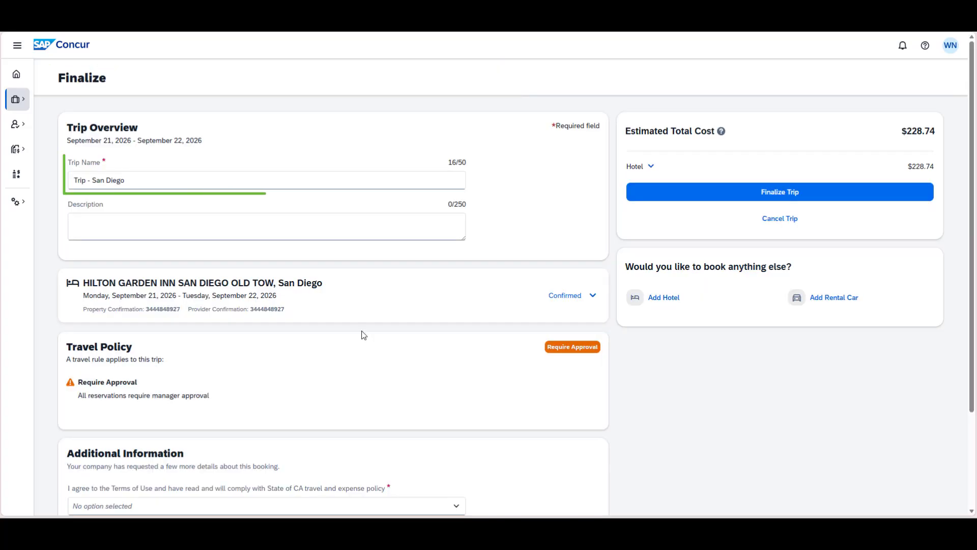
Append "ABC Conference" to the trip name and enter "Present training information to ABC group." as the trip description.
left_click(187, 173)
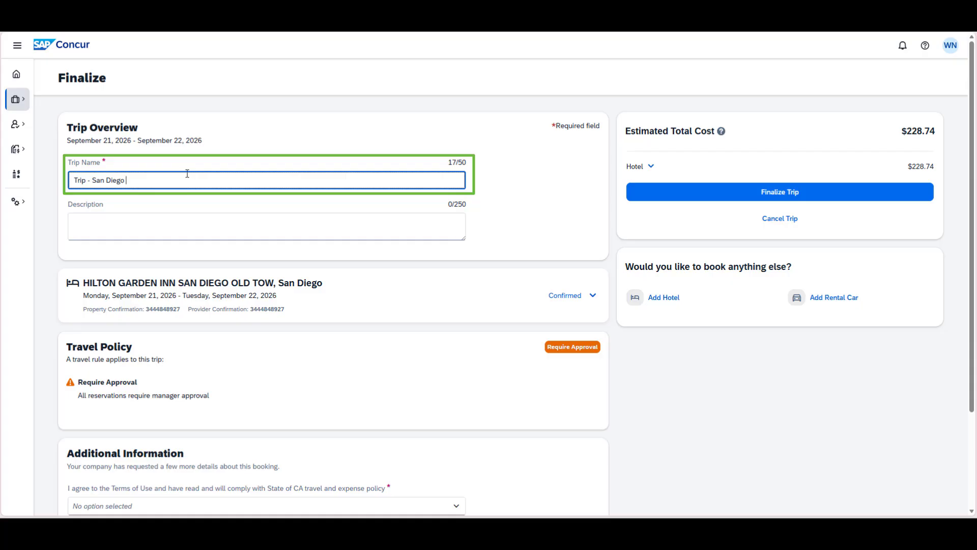
type("ABC Conference")
left_click(148, 220)
type("Present training informa")
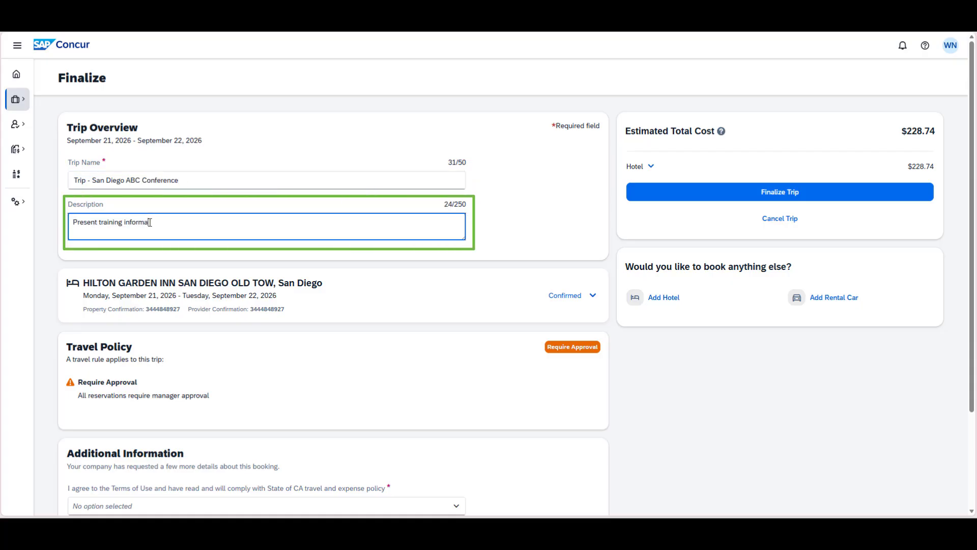
type("tion to ABC group.")
Review the expanded details of the confirmed Hilton Garden Inn reservation, and collapse them again.
left_click(592, 296)
scroll(591, 298, "down", 2)
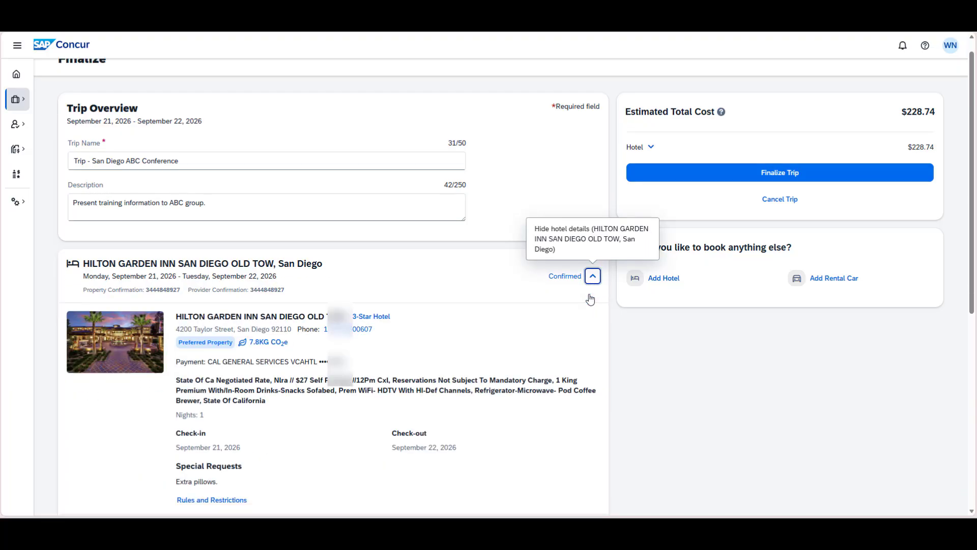
left_click(593, 195)
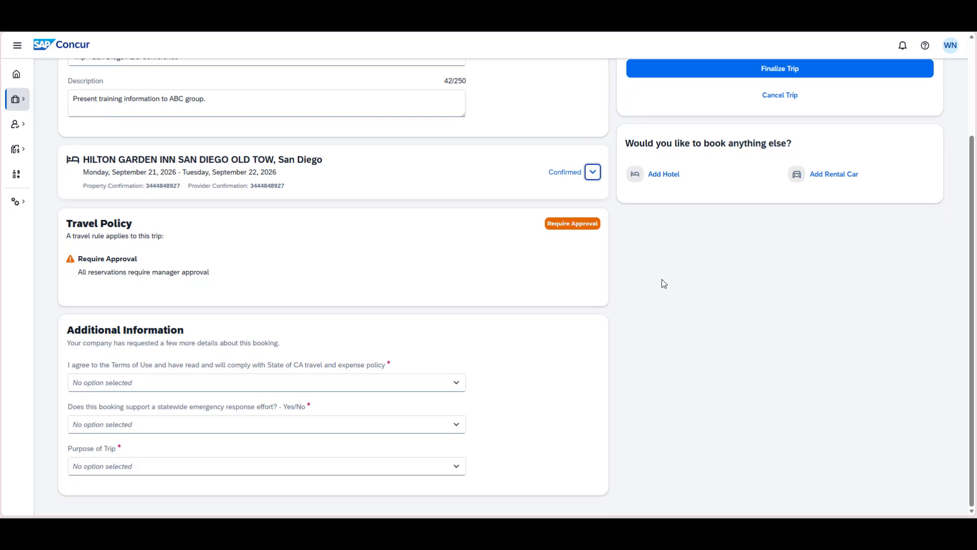
Answer Yes to the policy agreement and NO to emergency response, set the trip purpose to Job required training, and finalize the trip.
left_click(457, 390)
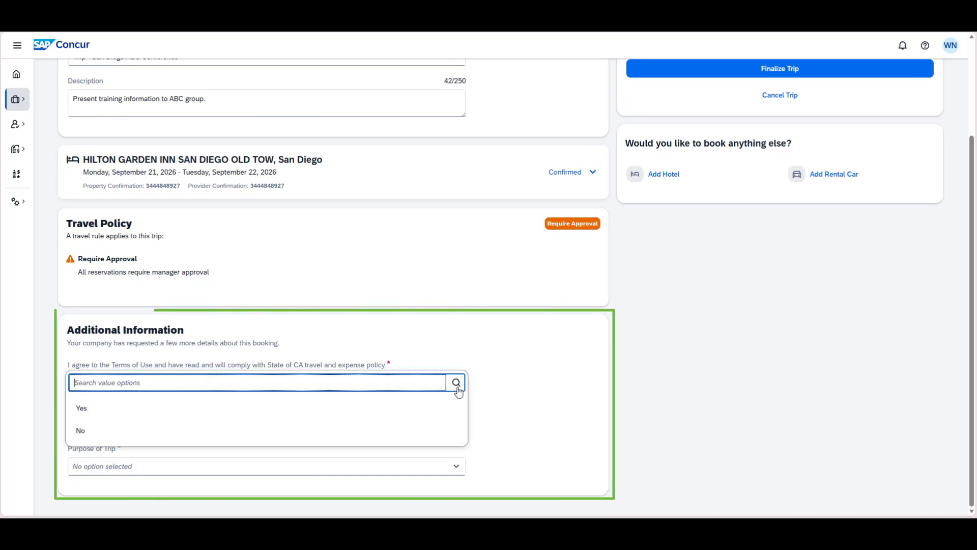
left_click(201, 412)
left_click(207, 421)
left_click(124, 471)
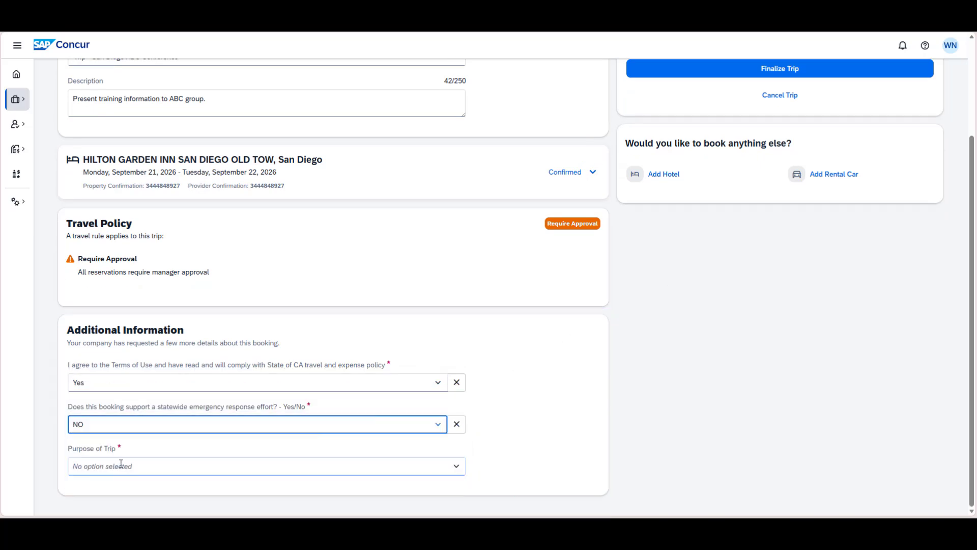
left_click(125, 465)
left_click(127, 430)
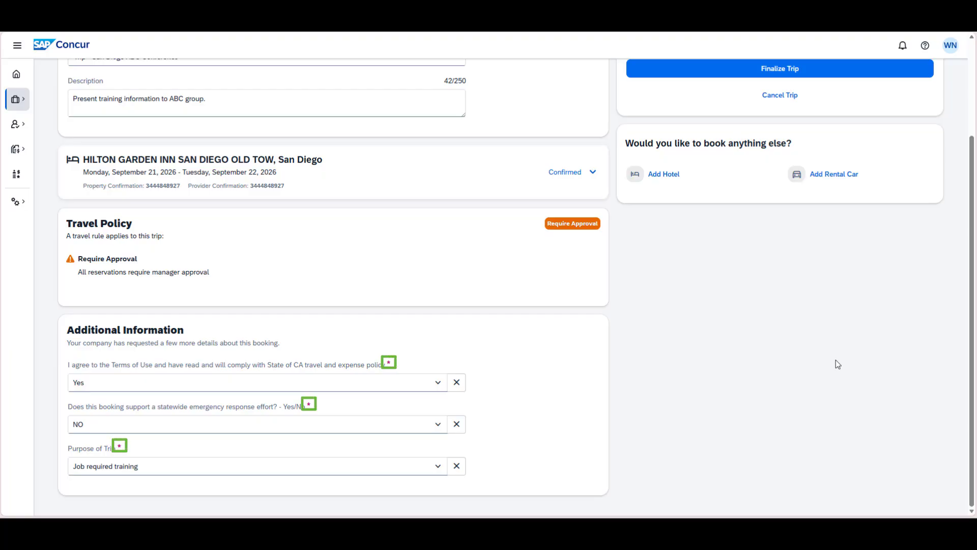
scroll(835, 360, "up", 3)
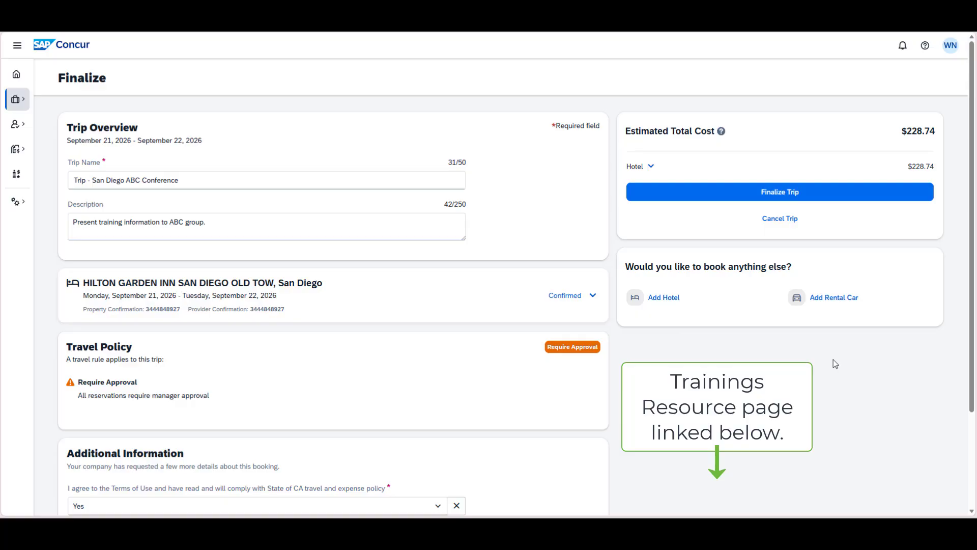
left_click(726, 201)
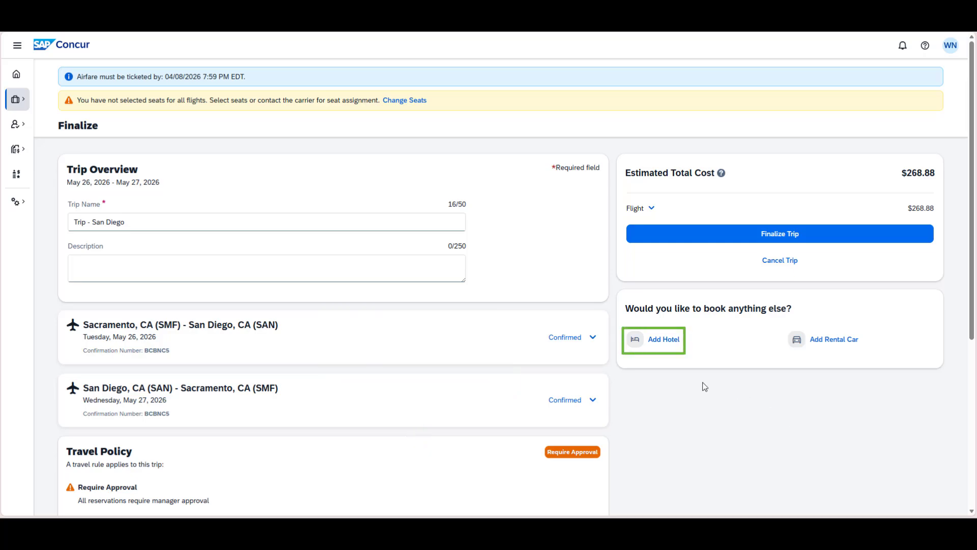
Search for a hotel to add to the flight trip, within 5 mi of San Diego for 05/26/2026 - 05/27/2026.
left_click(665, 345)
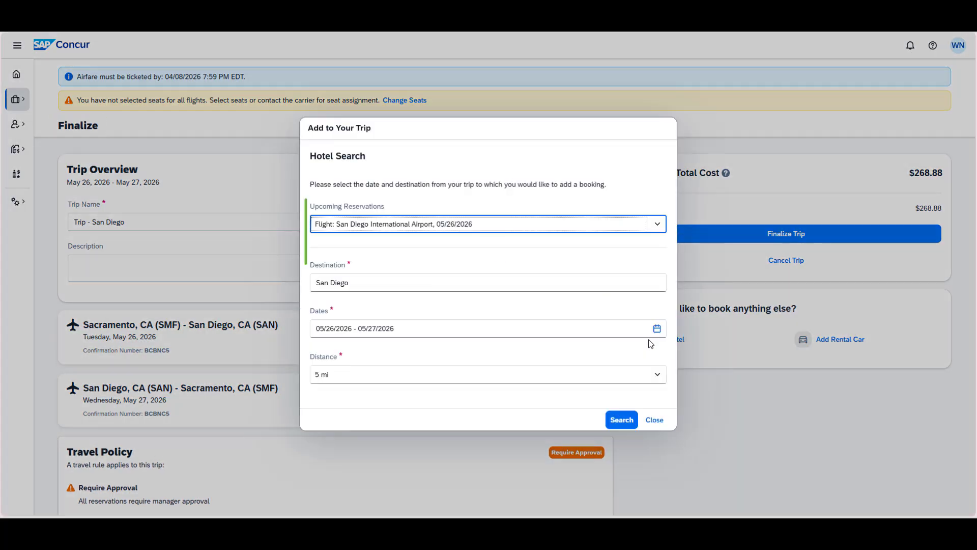
left_click(656, 224)
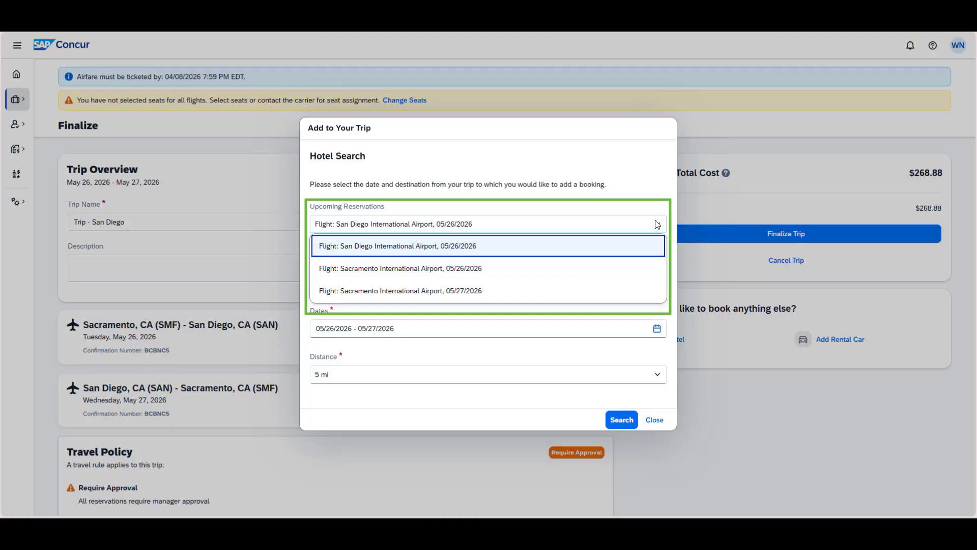
left_click(655, 224)
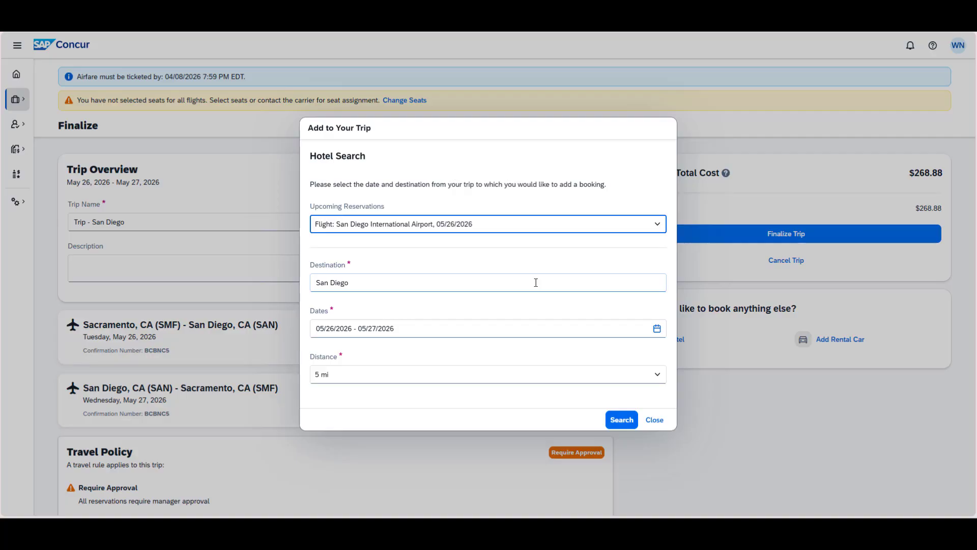
left_click(620, 423)
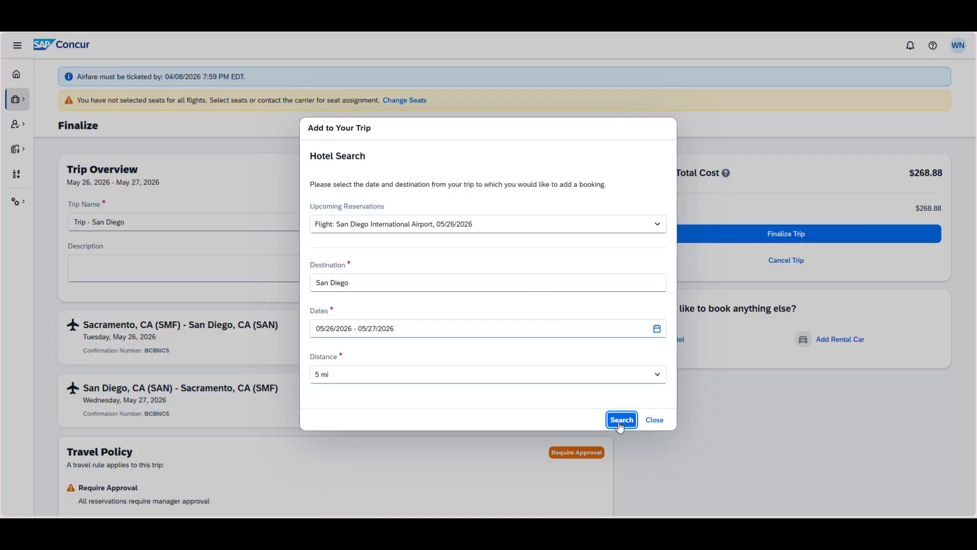